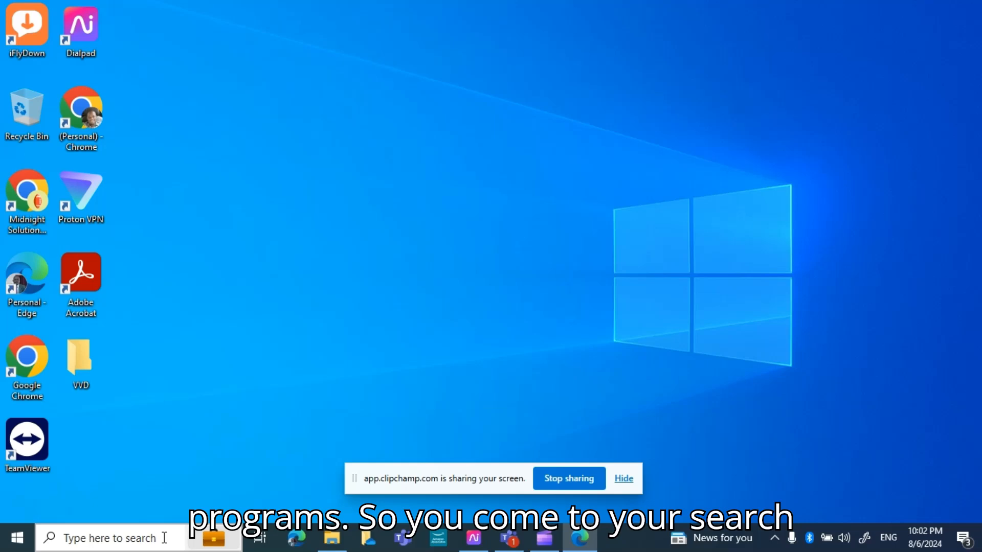
# - Search Windows for Run and open the Run dialog
pyautogui.click(97, 539)
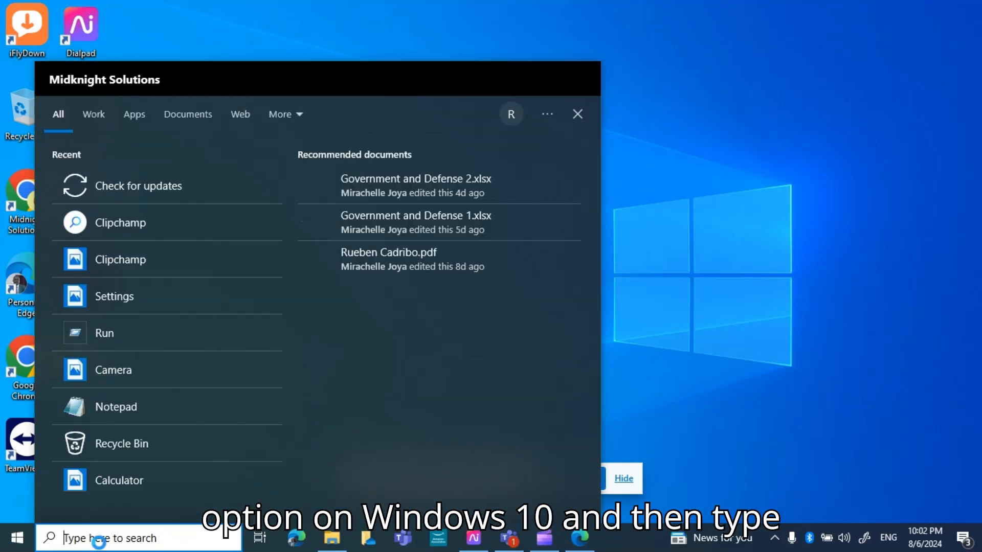
pyautogui.write('r')
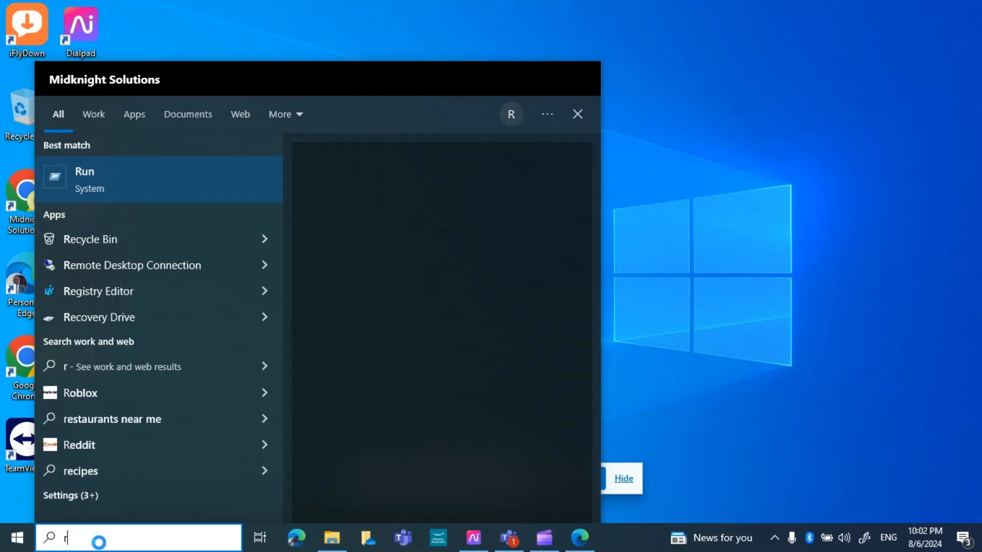
pyautogui.write('un')
pyautogui.press('BackSpace')
pyautogui.press('BackSpace')
pyautogui.press('BackSpace')
pyautogui.write('U')
pyautogui.press('BackSpace')
pyautogui.write('RUN')
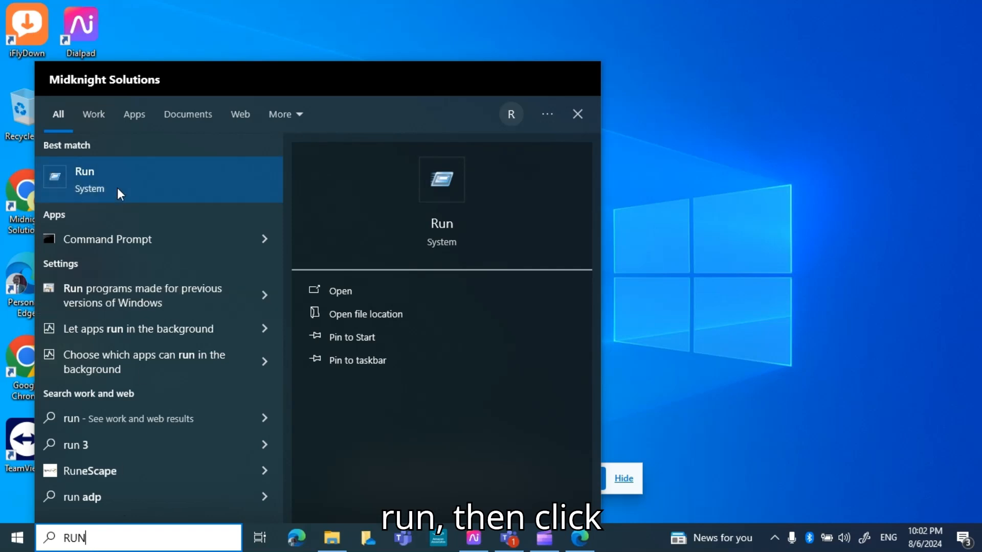
pyautogui.click(213, 193)
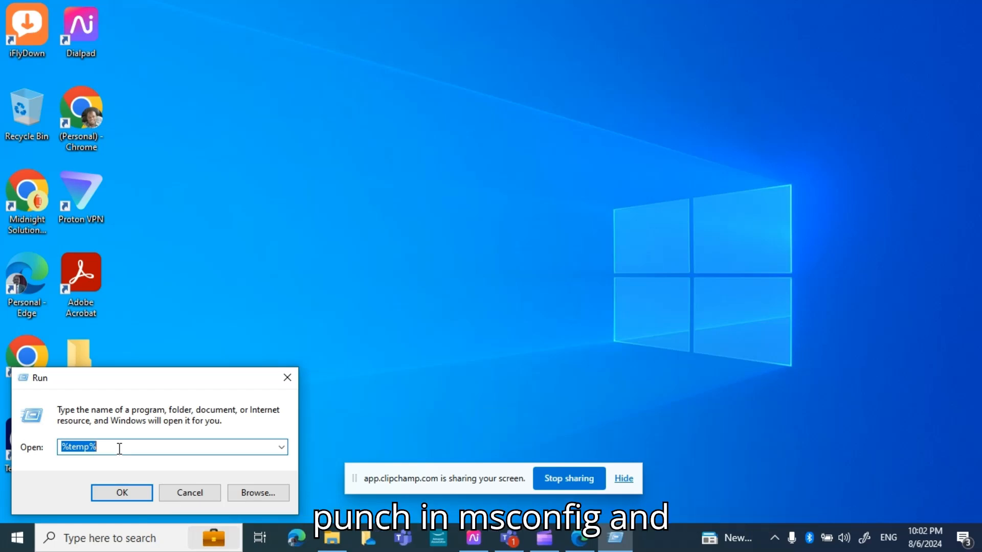
# - Launch msconfig and open the startup items in Task Manager
pyautogui.write('msconfig')
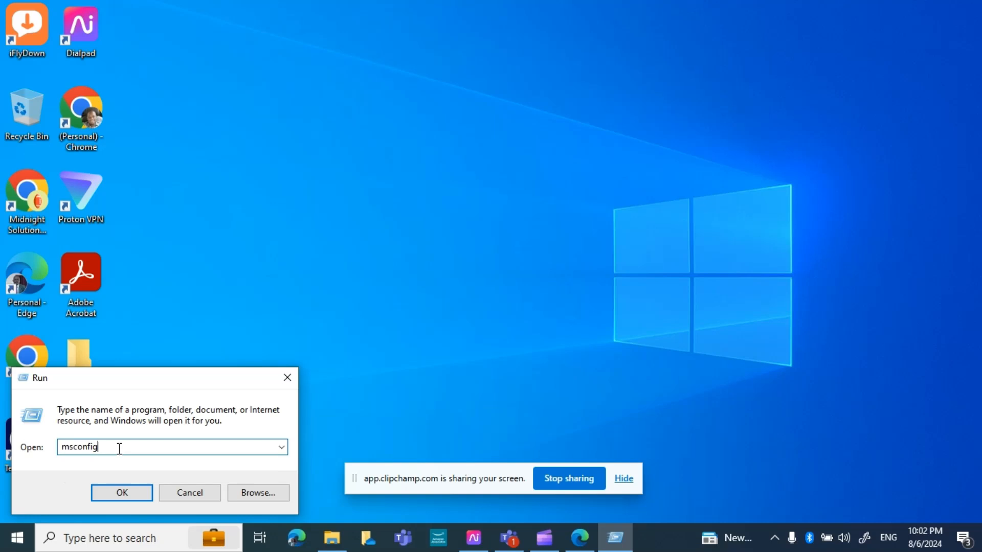
pyautogui.click(109, 494)
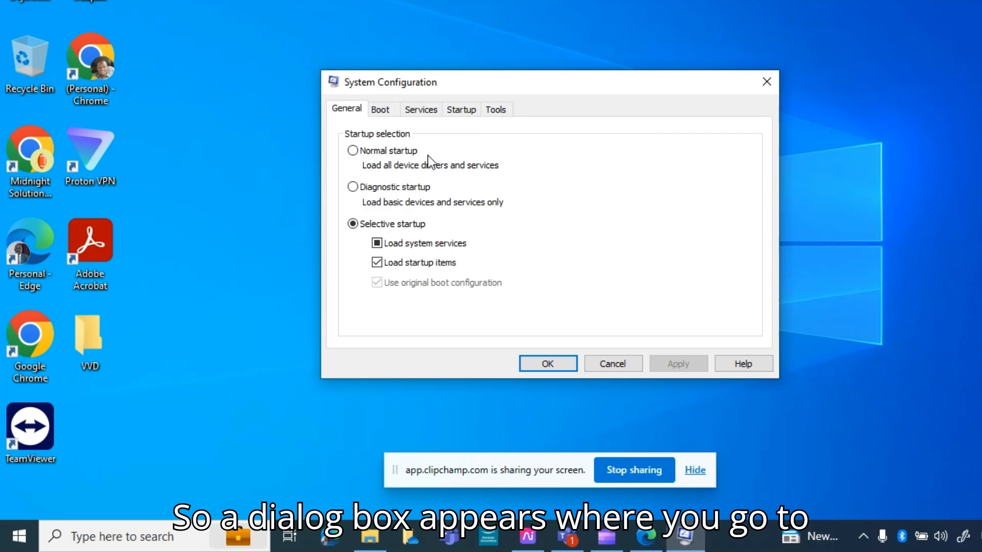
pyautogui.click(465, 109)
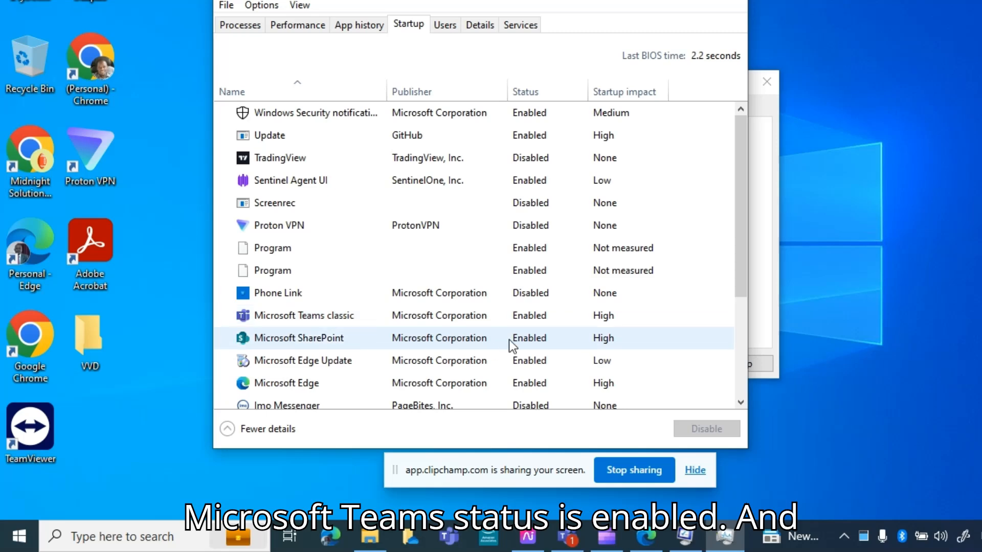
# - Disable Microsoft SharePoint as a startup program and re-enable it
pyautogui.scroll(-3, 467, 341)
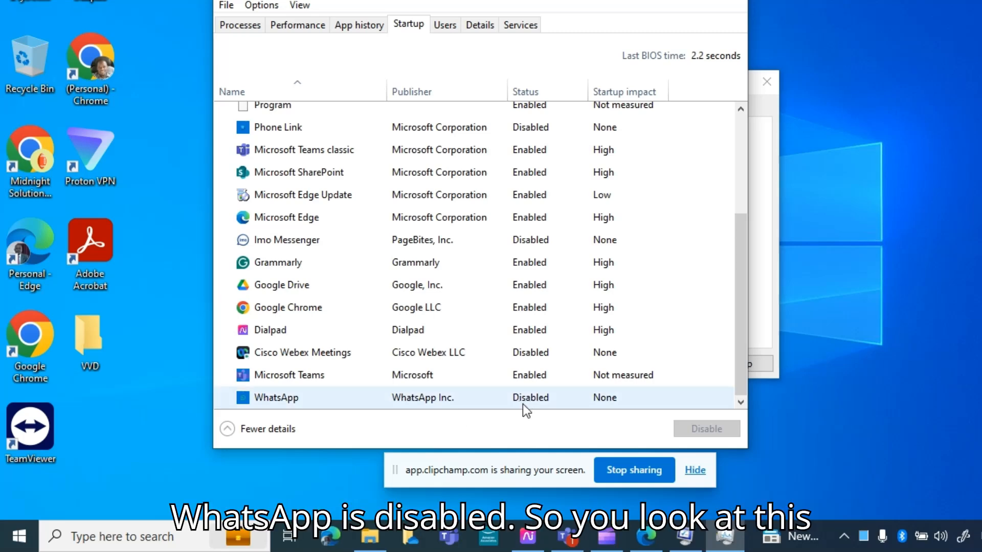
pyautogui.scroll(2, 493, 271)
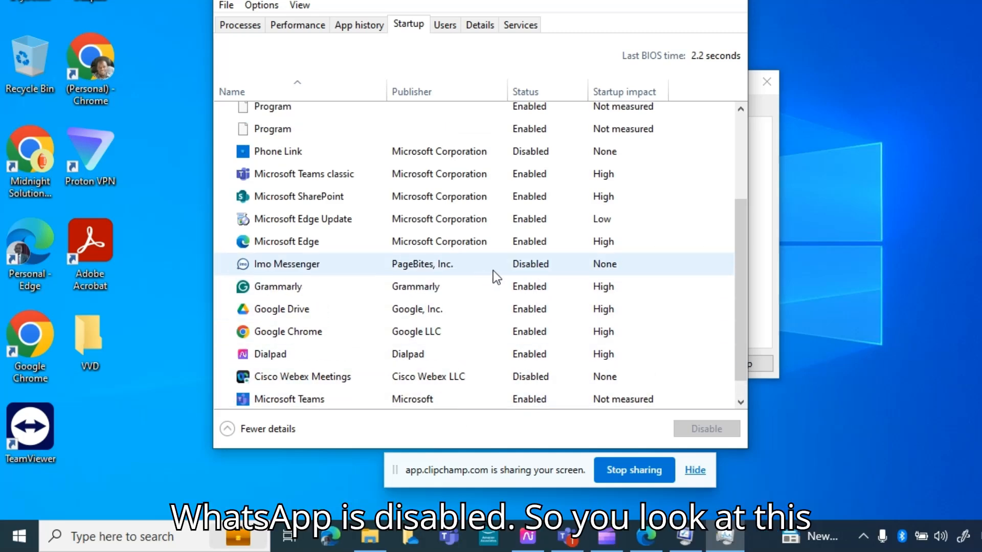
pyautogui.scroll(1, 495, 258)
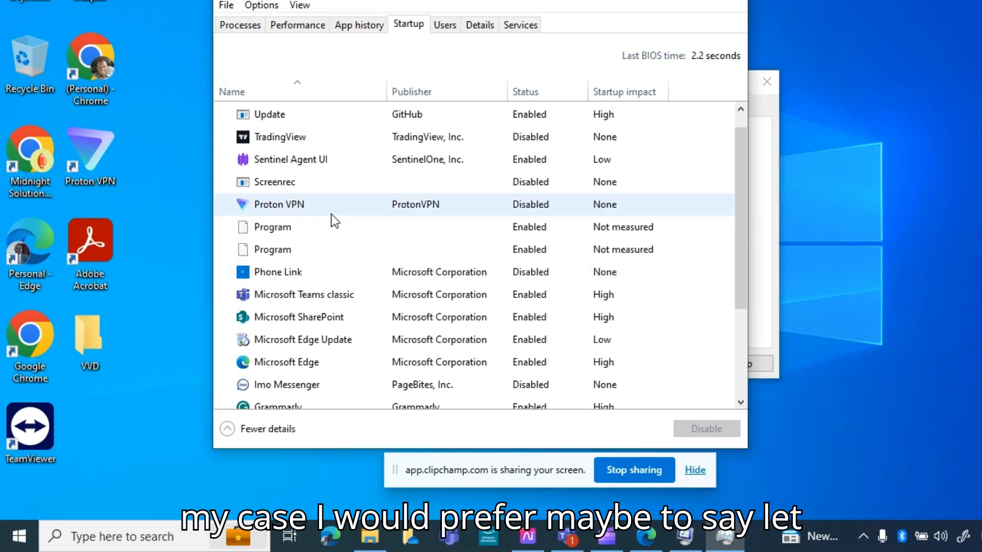
pyautogui.click(303, 320)
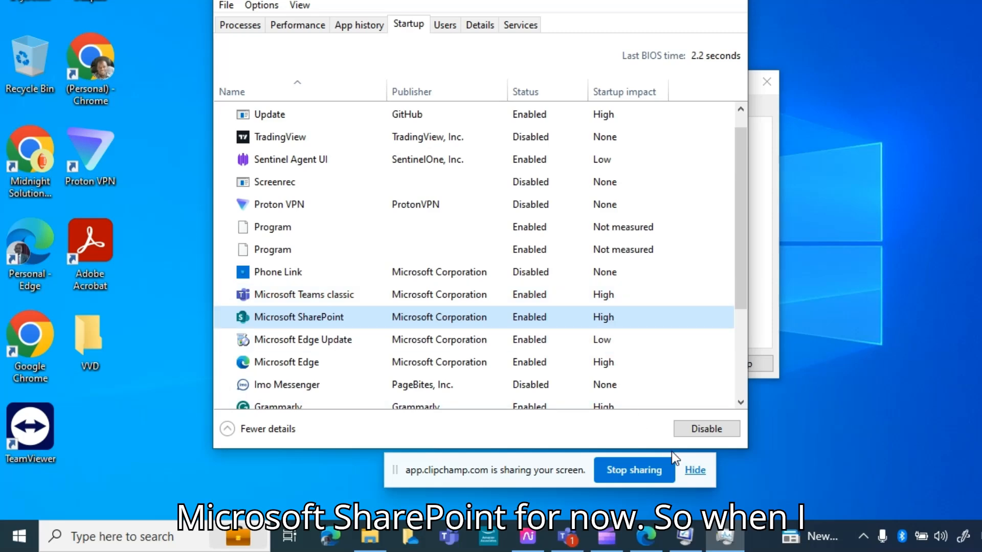
pyautogui.click(705, 429)
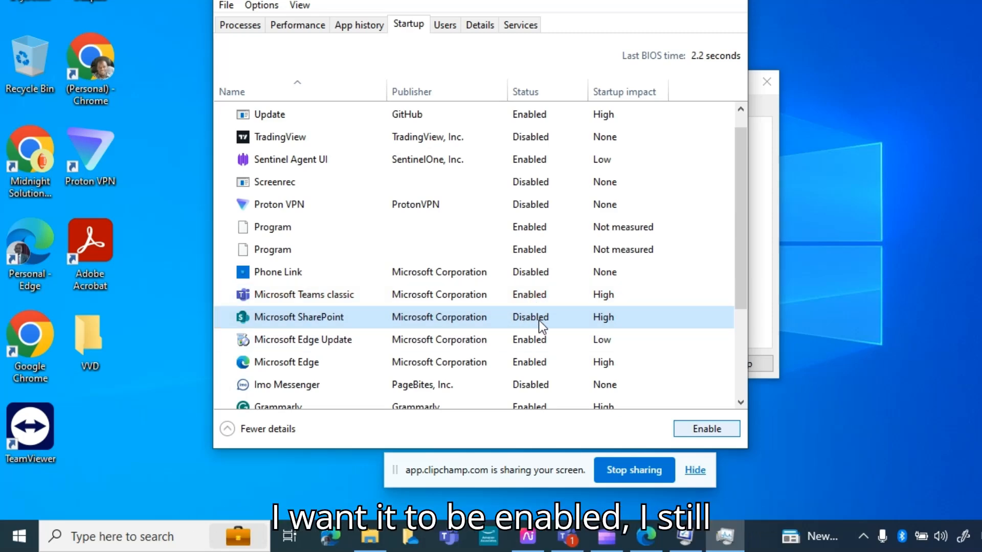
pyautogui.click(326, 320)
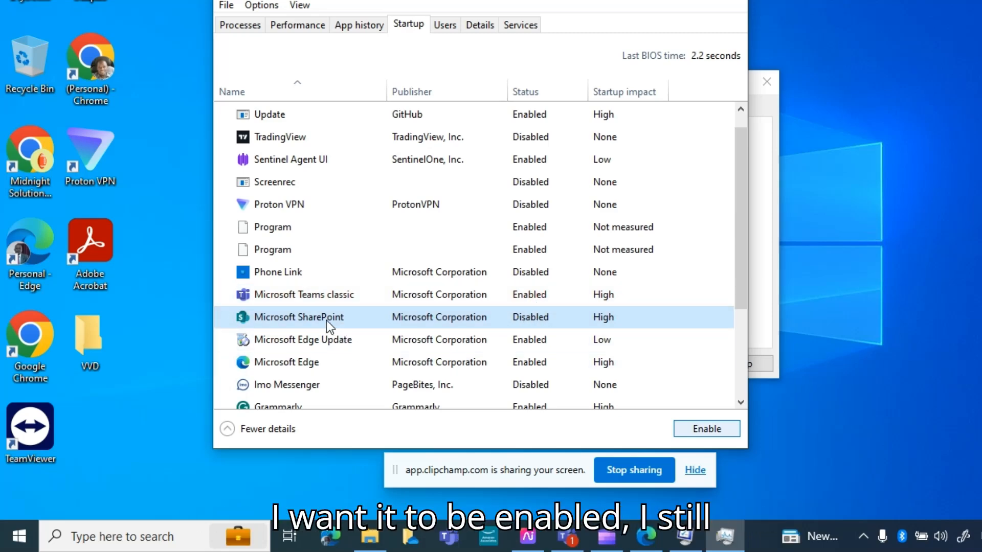
pyautogui.click(699, 428)
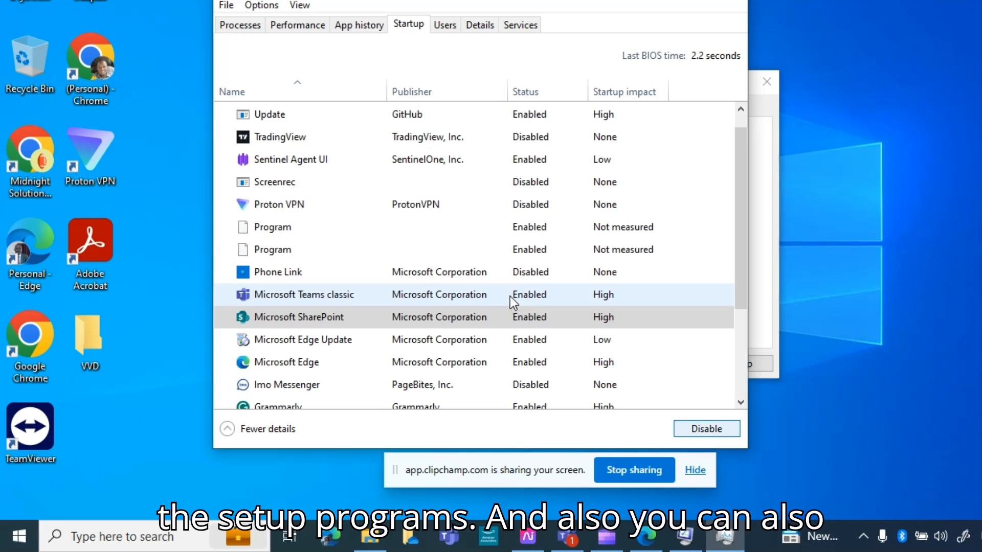
# - Review the running processes and close Task Manager
pyautogui.click(241, 26)
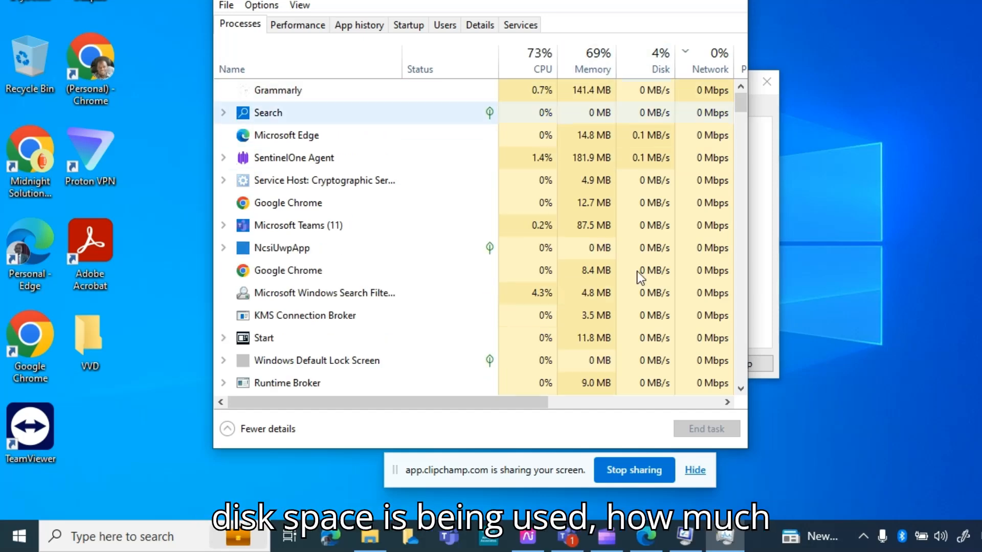
pyautogui.moveTo(518, 399); pyautogui.dragTo(455, 403)
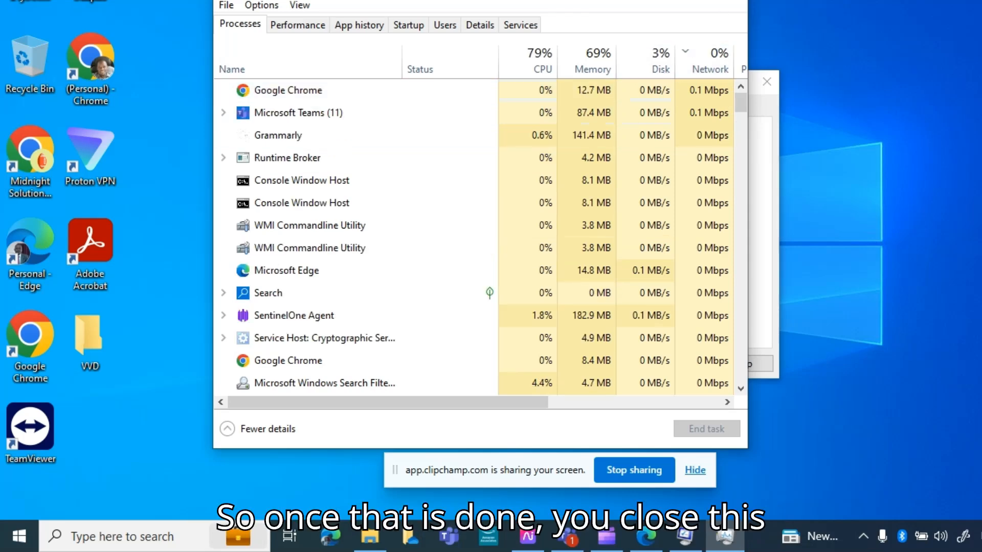
pyautogui.hotkey('alt', 'F4')
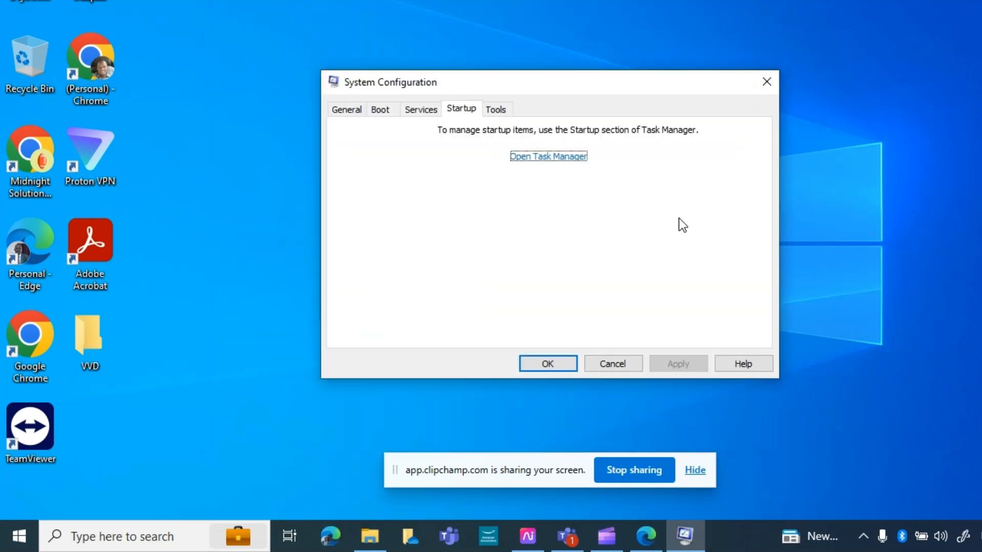
# - Hide all Microsoft services in the System Configuration services list
pyautogui.click(388, 114)
pyautogui.click(424, 109)
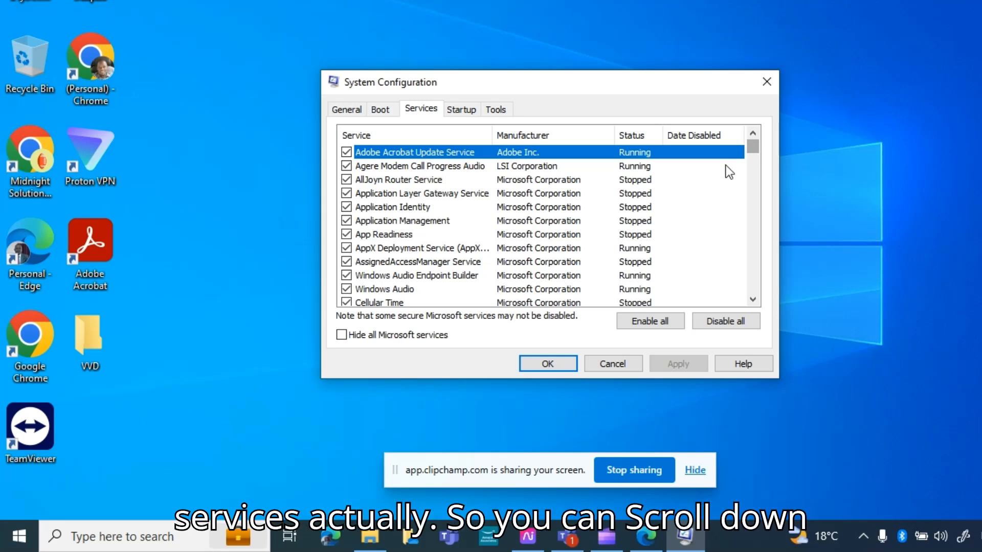
pyautogui.moveTo(758, 146); pyautogui.dragTo(764, 271)
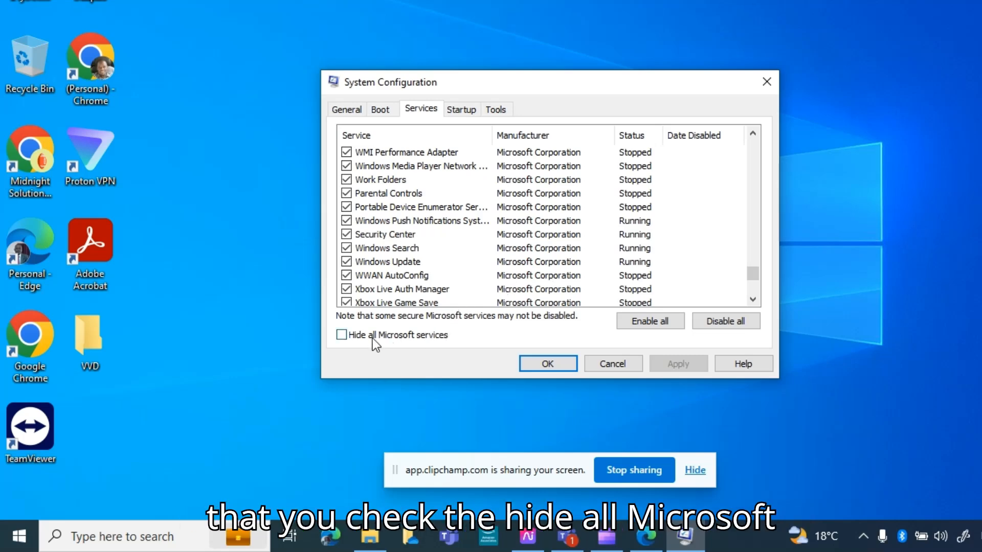
pyautogui.click(342, 335)
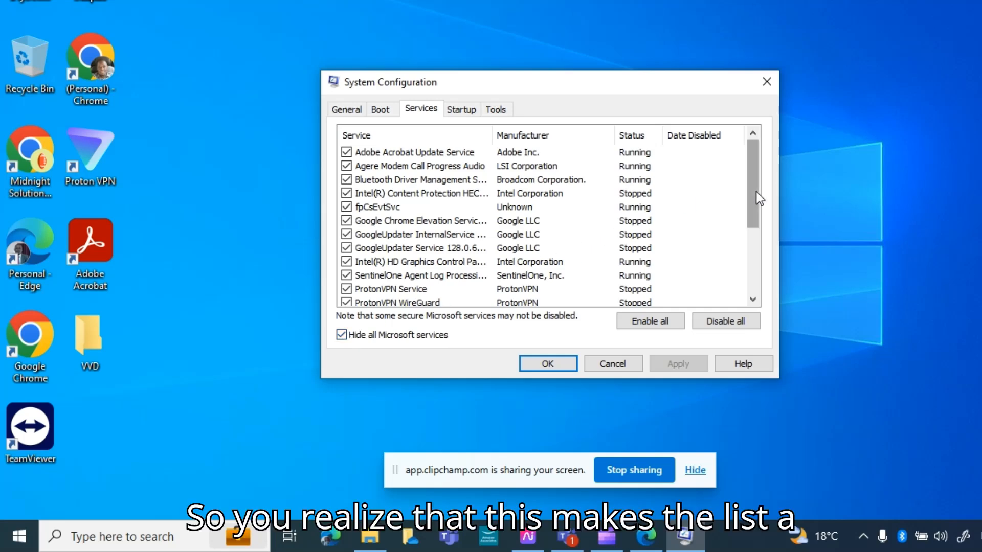
# - Enable the TeamViewer service, apply the change and exit System Configuration without restarting
pyautogui.moveTo(756, 192); pyautogui.dragTo(729, 161)
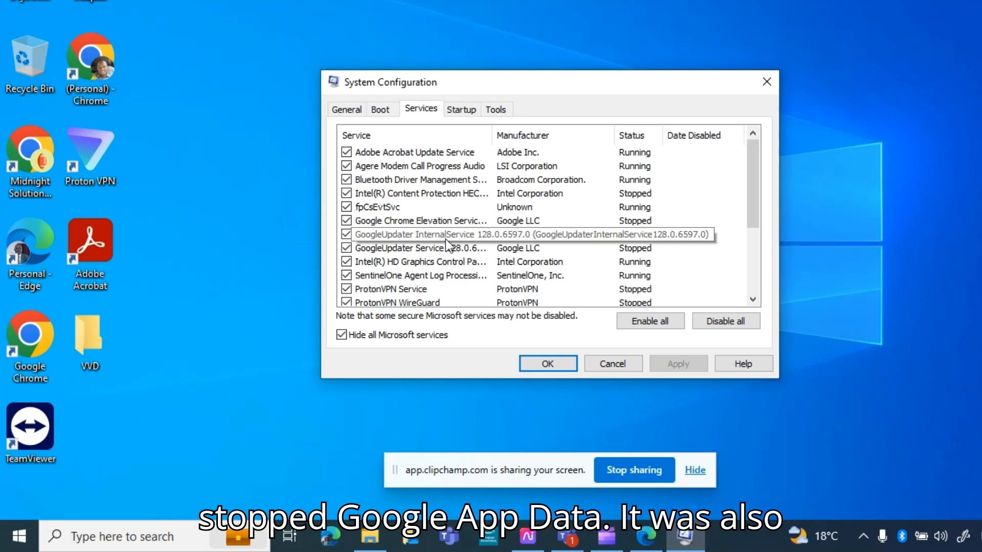
pyautogui.scroll(-2, 519, 278)
pyautogui.scroll(-1, 519, 279)
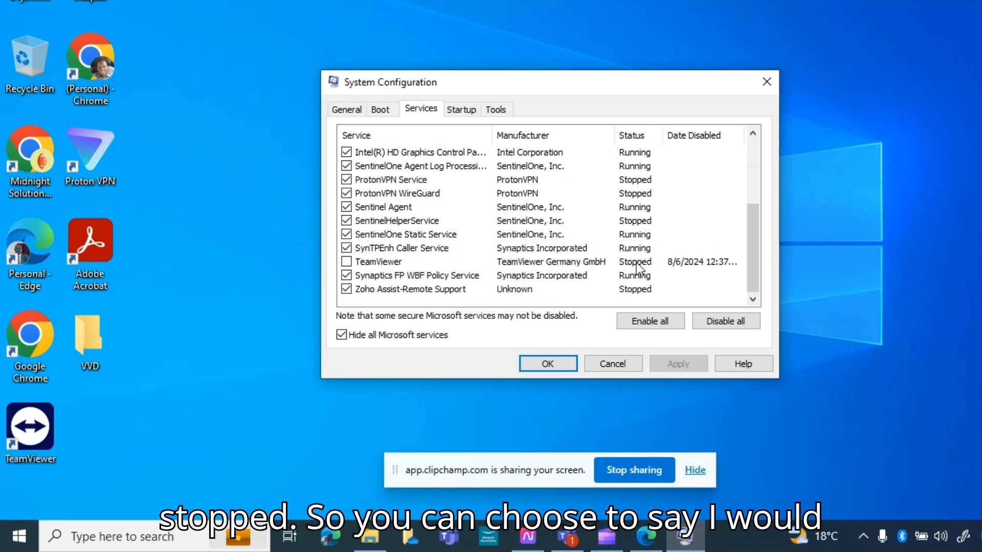
pyautogui.click(375, 265)
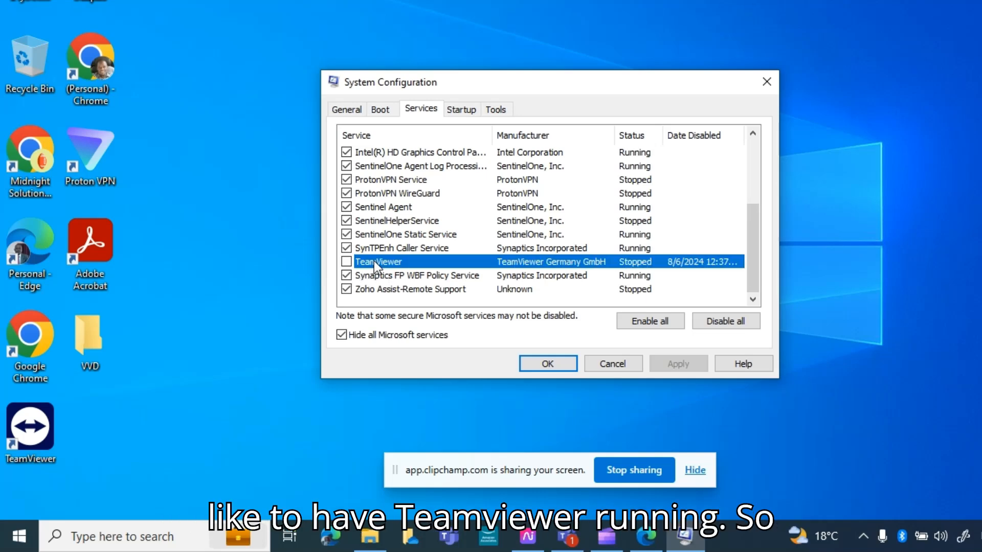
pyautogui.click(347, 262)
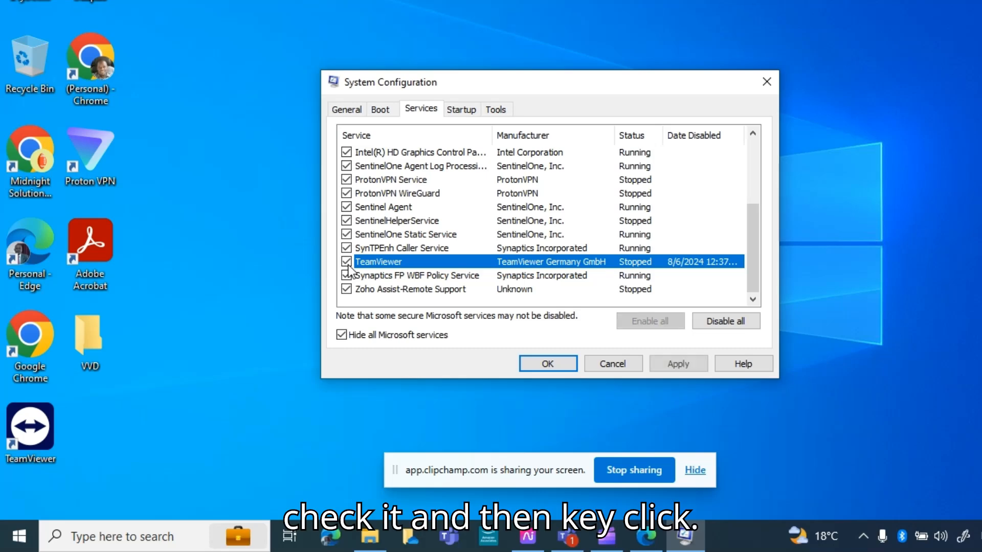
pyautogui.click(674, 364)
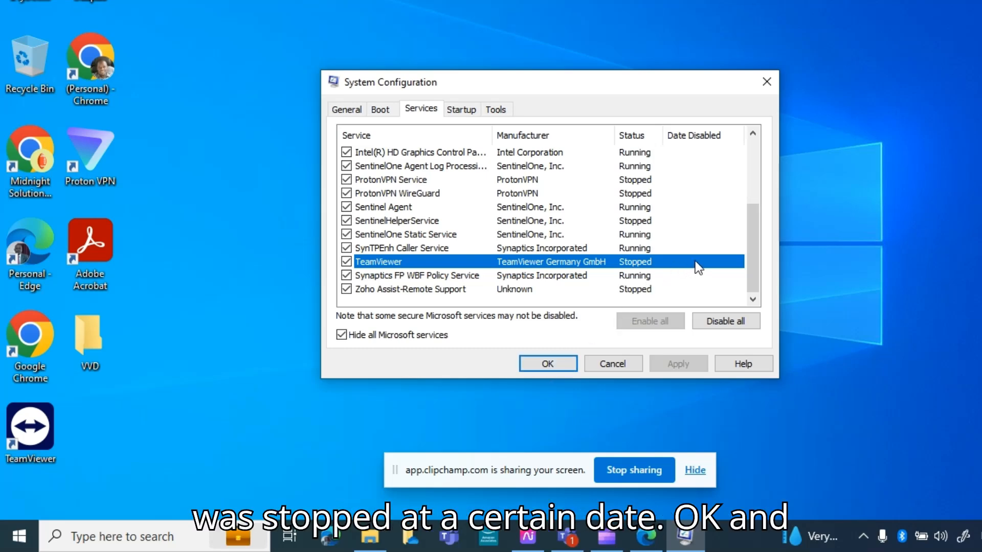
pyautogui.click(558, 363)
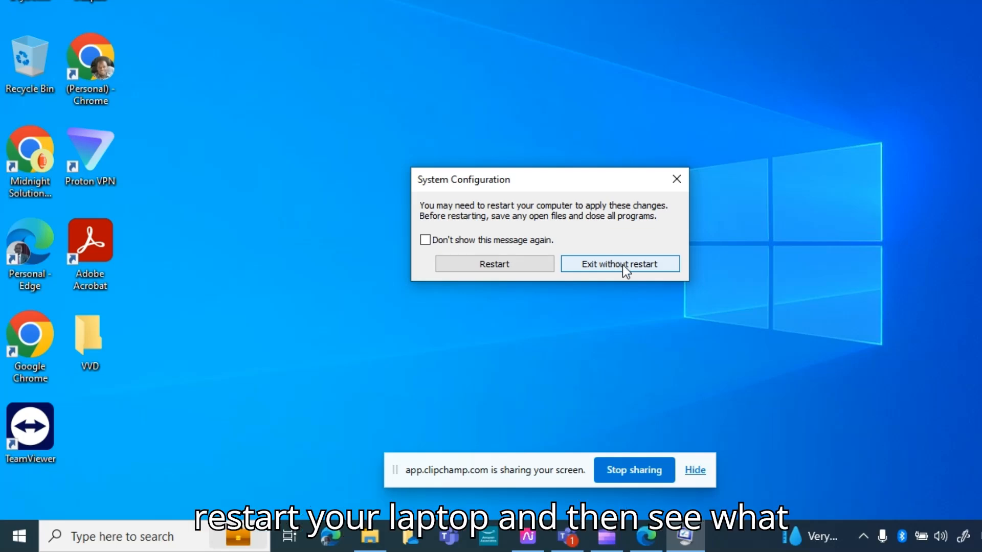
pyautogui.click(621, 265)
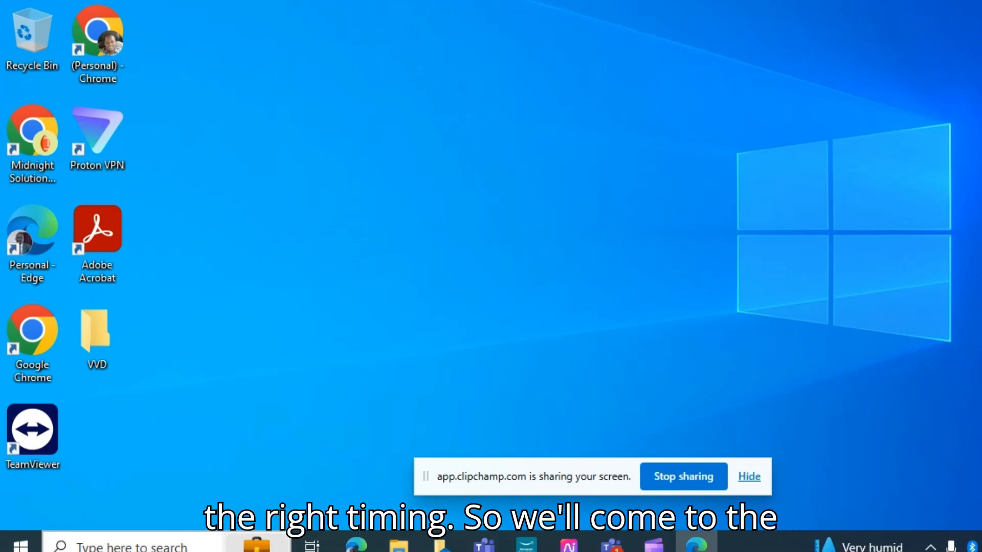
# - Search for and open Settings, and go to Update & Security
pyautogui.click(134, 546)
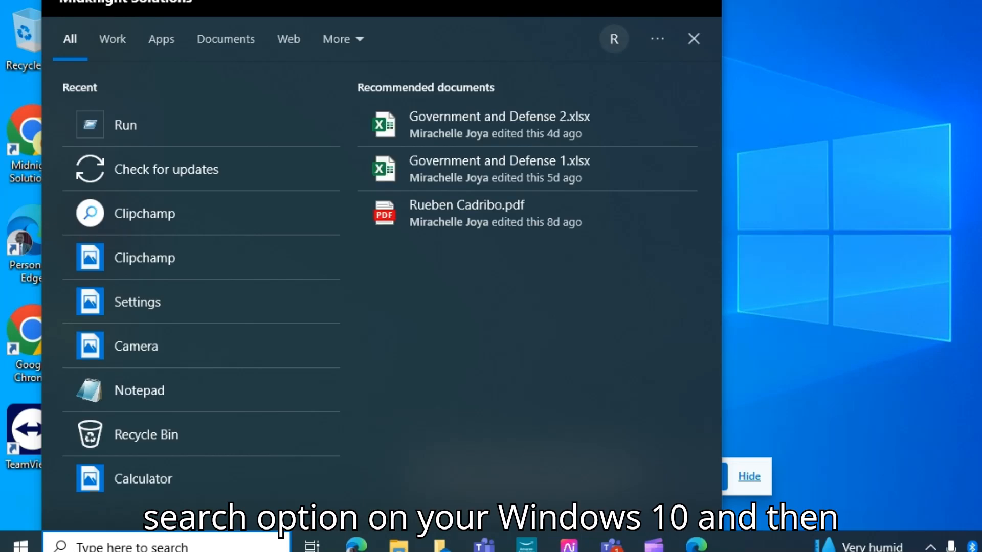
pyautogui.write('se')
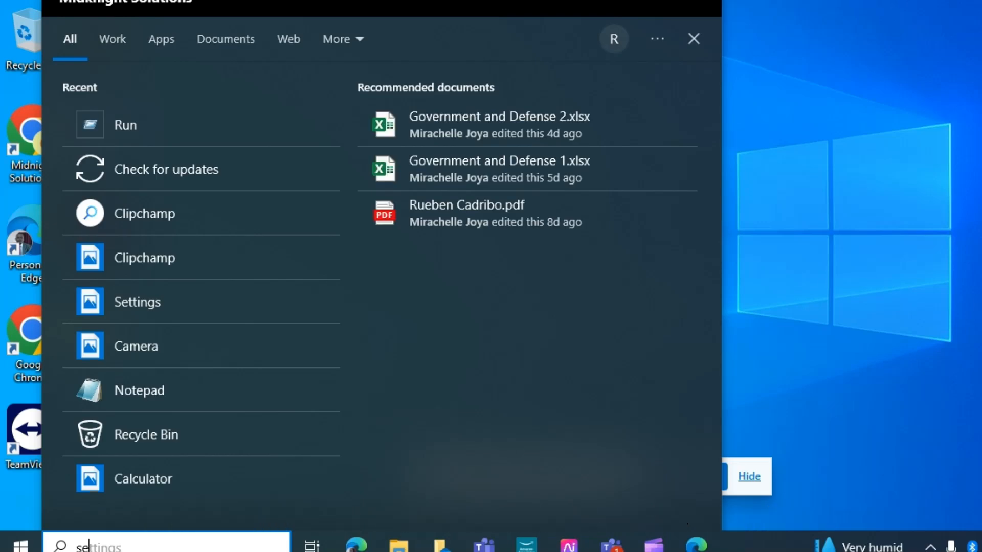
pyautogui.write('ttings')
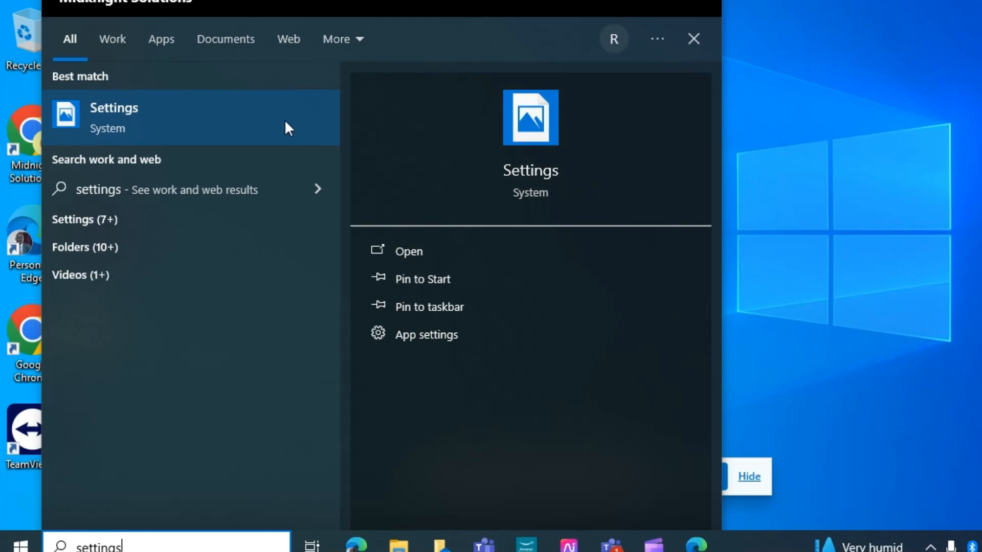
pyautogui.click(171, 100)
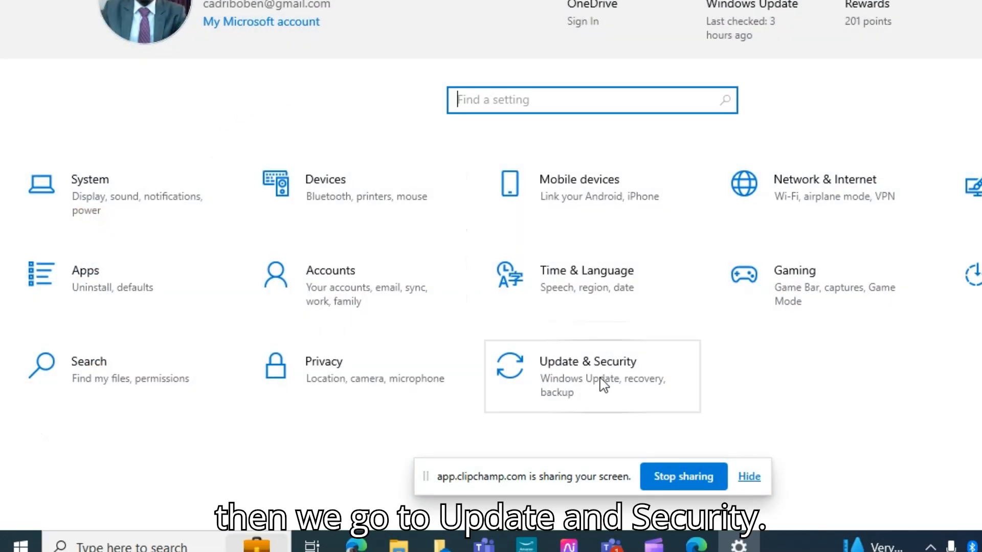
pyautogui.click(600, 381)
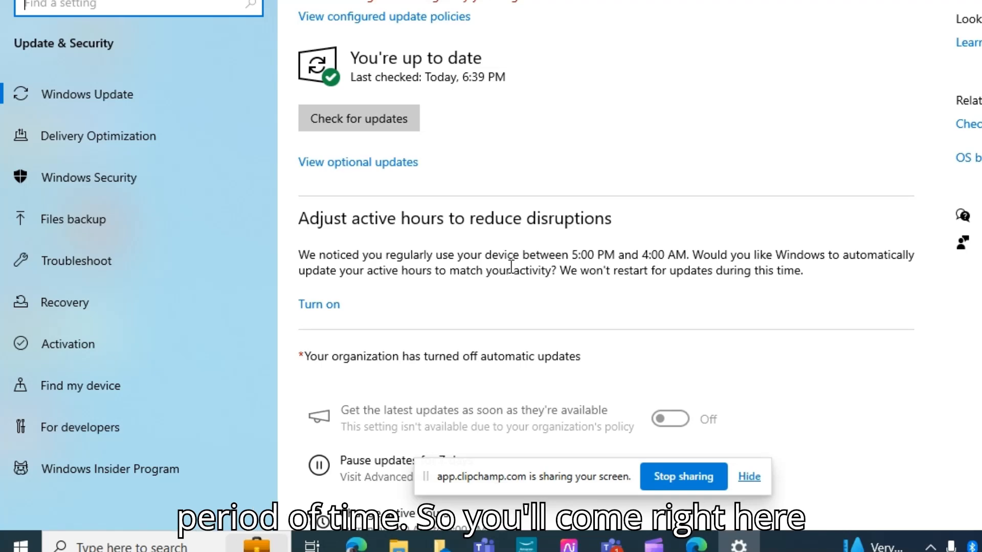
# - Open Windows Update advanced options and pause updates until Sunday, August 11, 2024
pyautogui.scroll(-3, 543, 385)
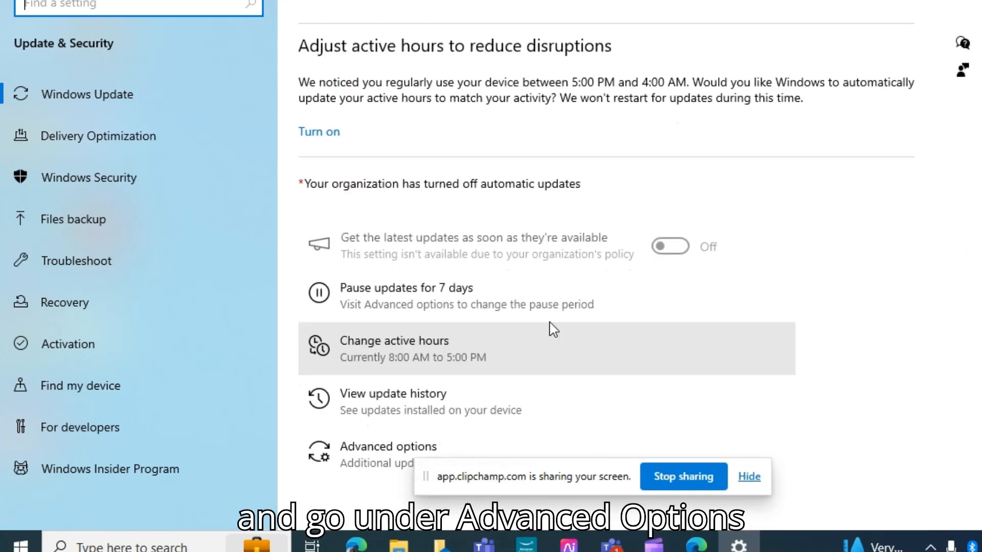
pyautogui.click(373, 452)
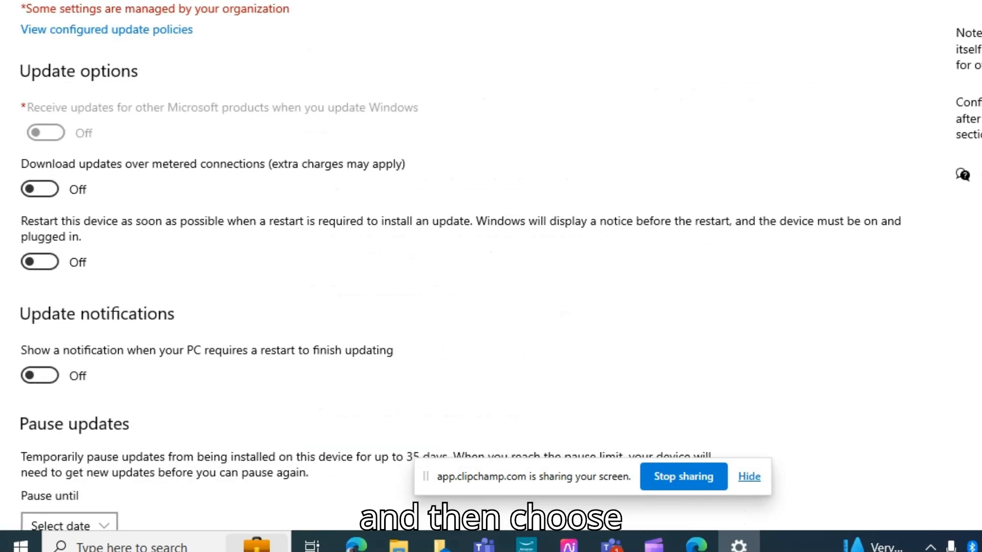
pyautogui.scroll(-2, 261, 463)
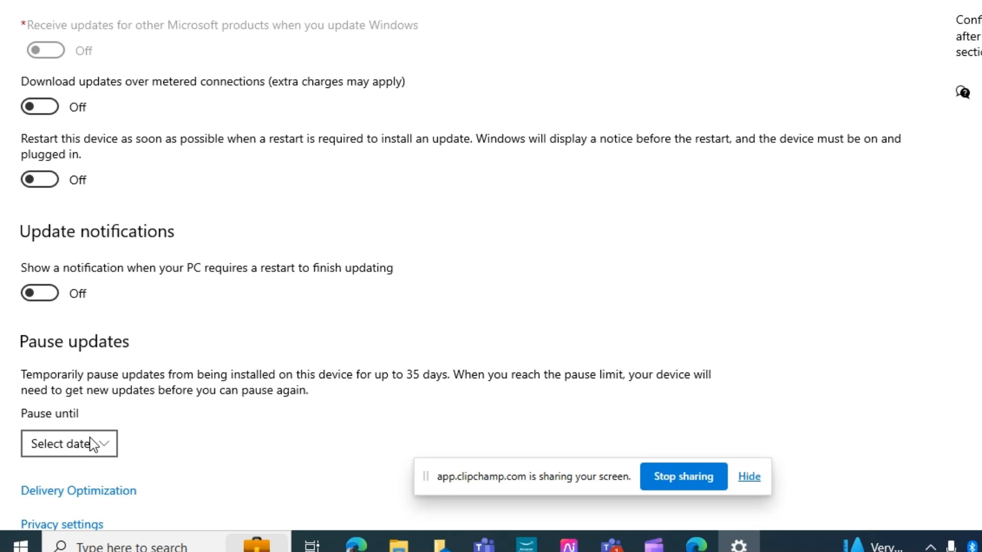
pyautogui.click(99, 443)
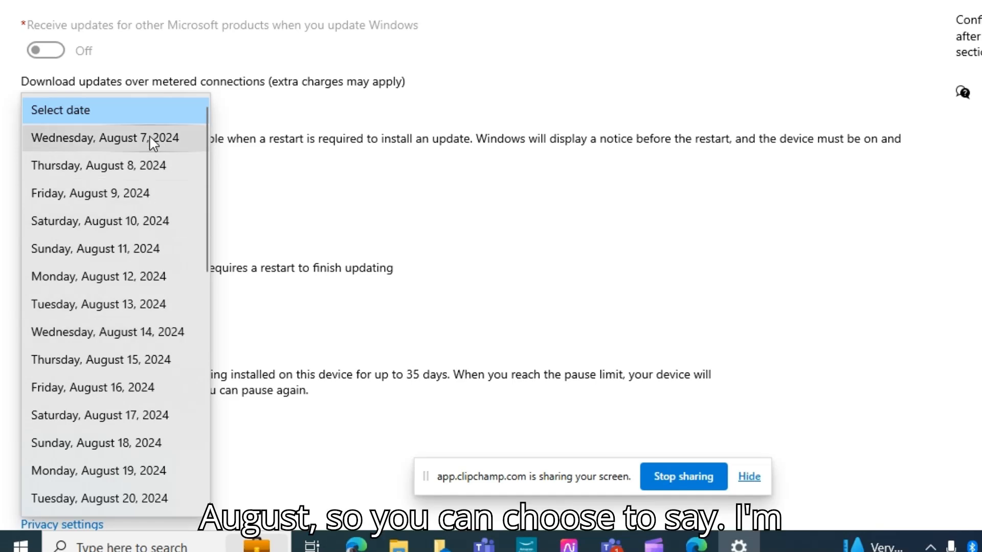
pyautogui.click(117, 252)
pyautogui.scroll(-1, 250, 369)
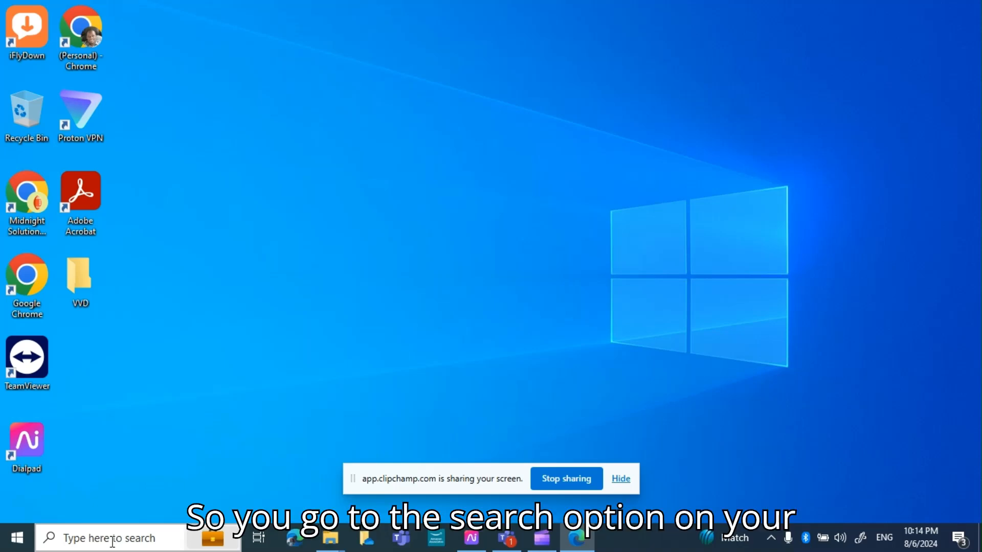
# - Open the Run dialog from the taskbar search and open the %temp% folder
pyautogui.click(113, 540)
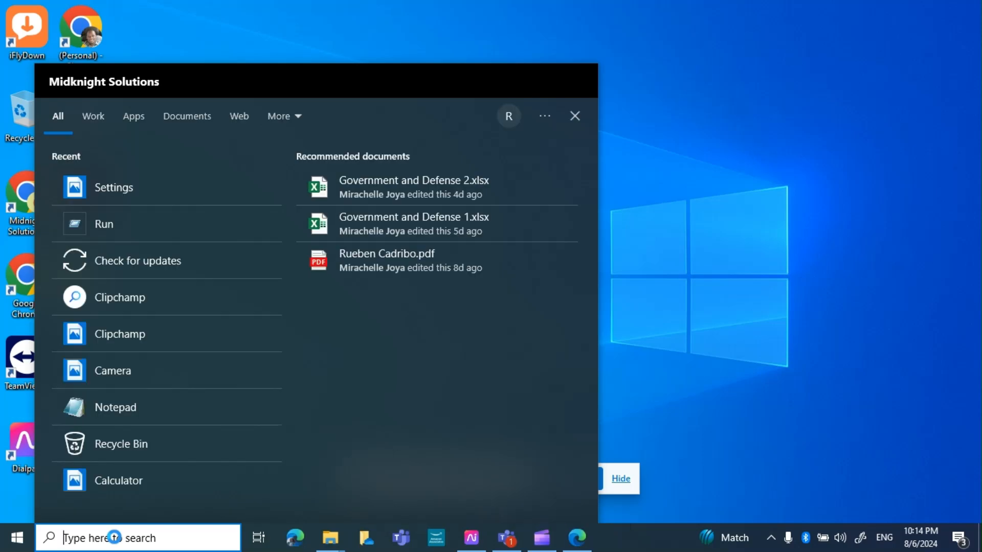
pyautogui.write('run')
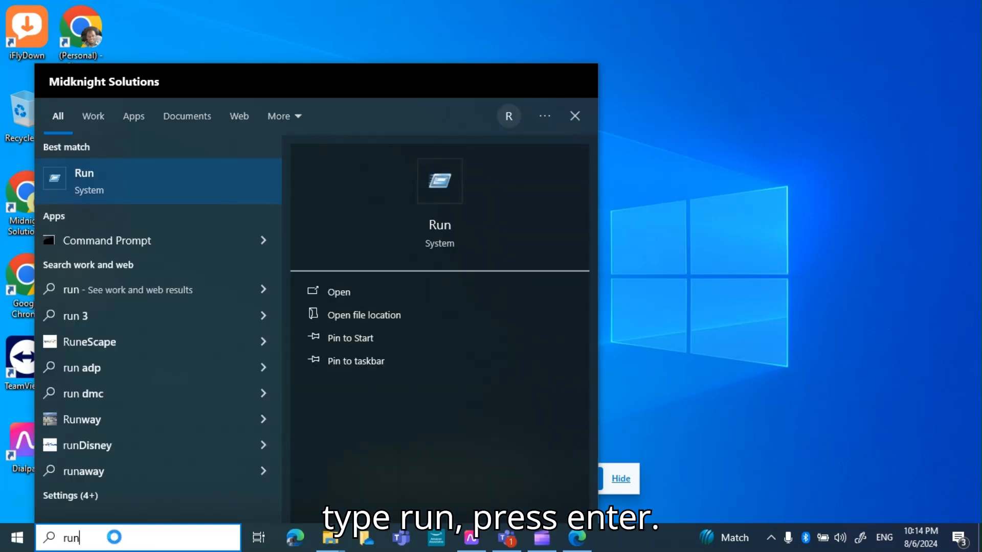
pyautogui.press('Return')
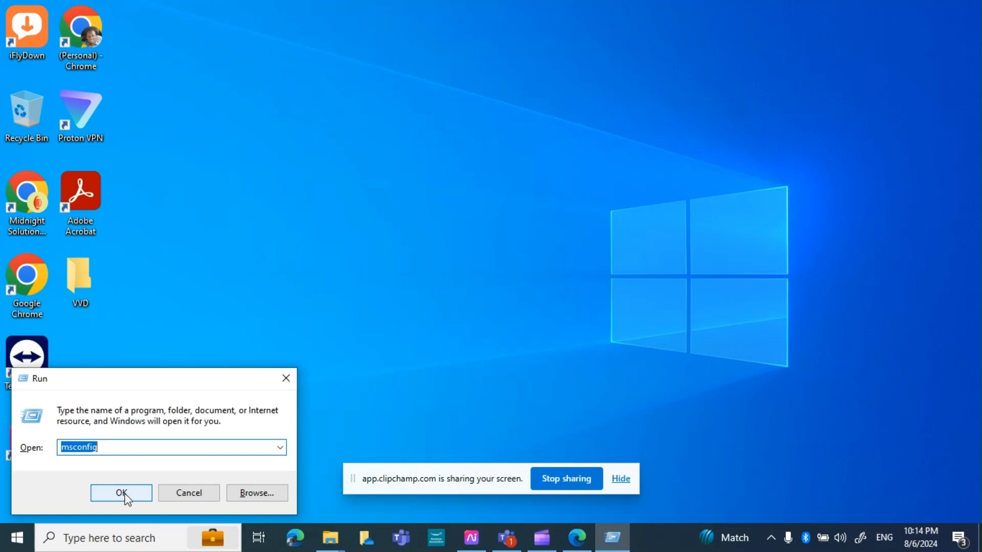
pyautogui.write('%temp')
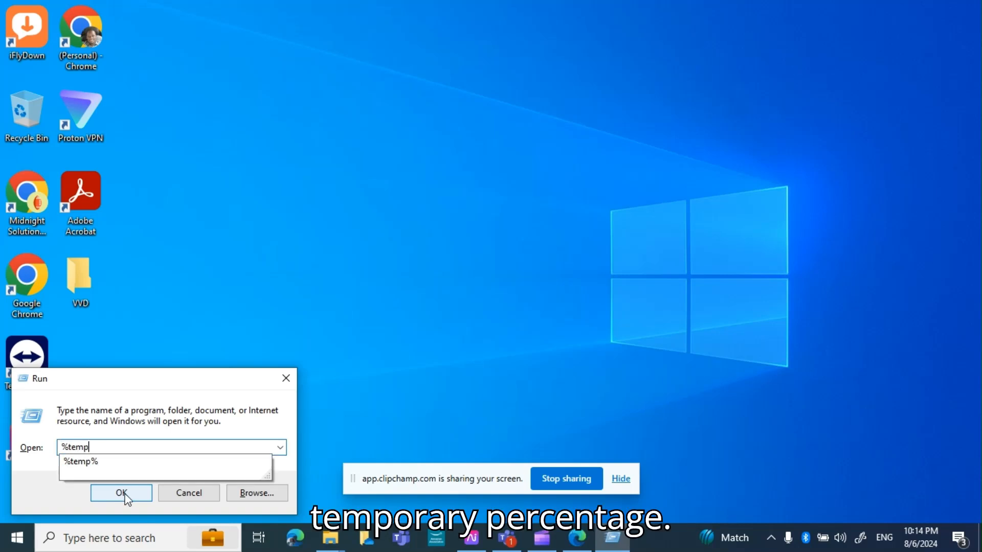
pyautogui.write('%')
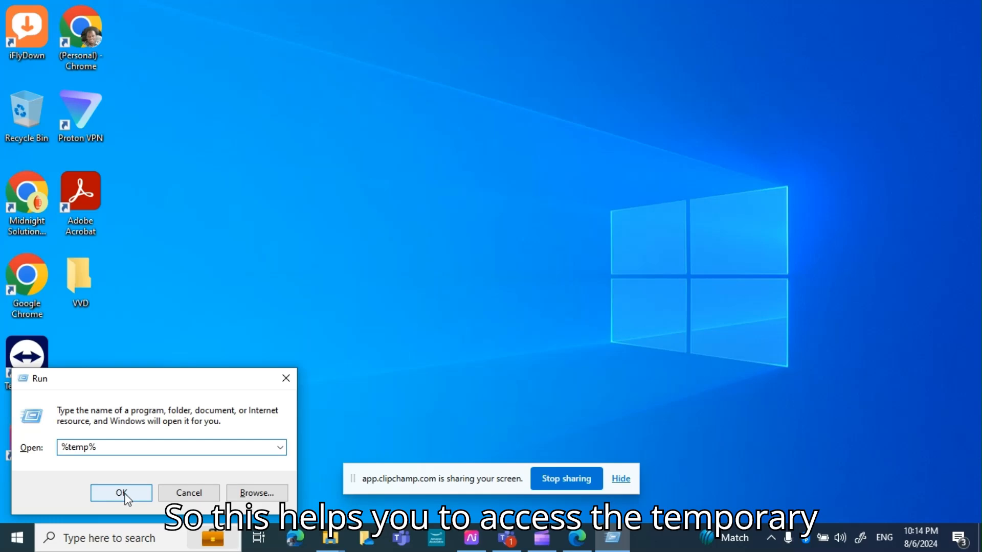
pyautogui.click(126, 496)
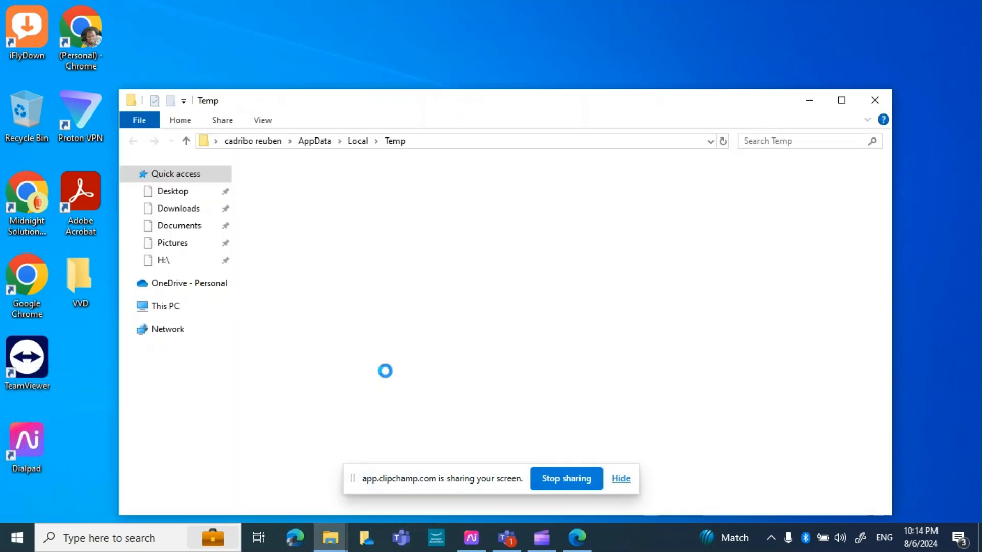
# - Select all items in the Temp folder and permanently delete them, skipping all files that are in use
pyautogui.scroll(-20, 643, 358)
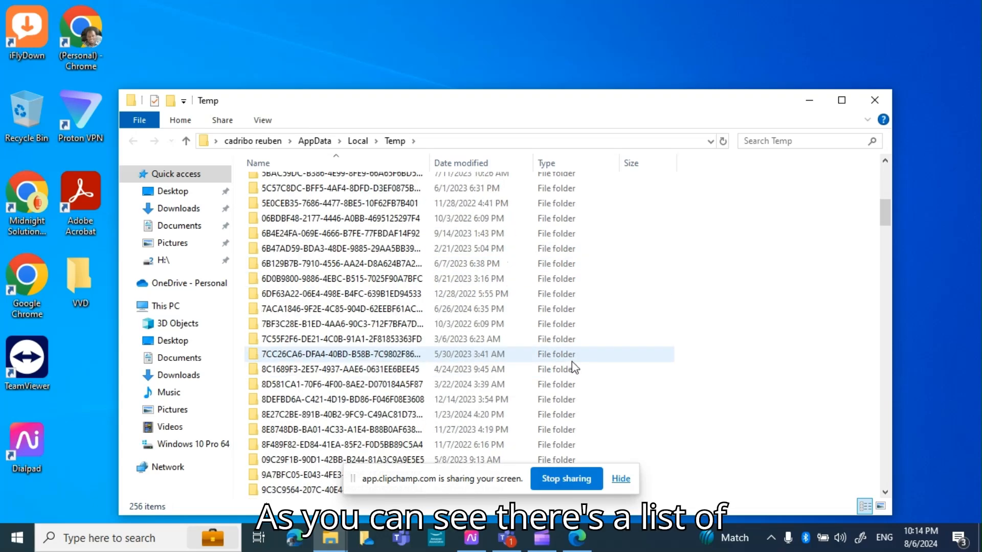
pyautogui.scroll(-3, 565, 357)
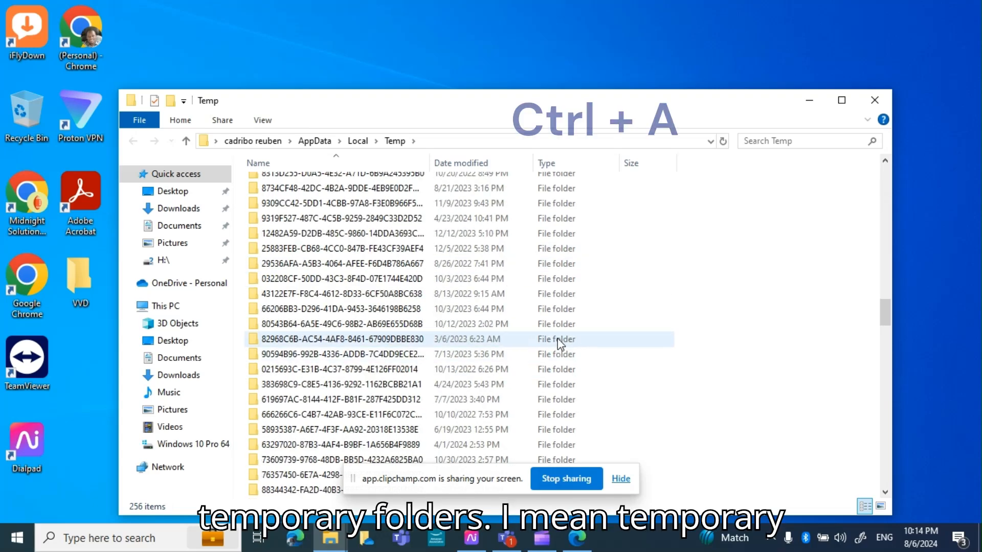
pyautogui.scroll(-3, 562, 332)
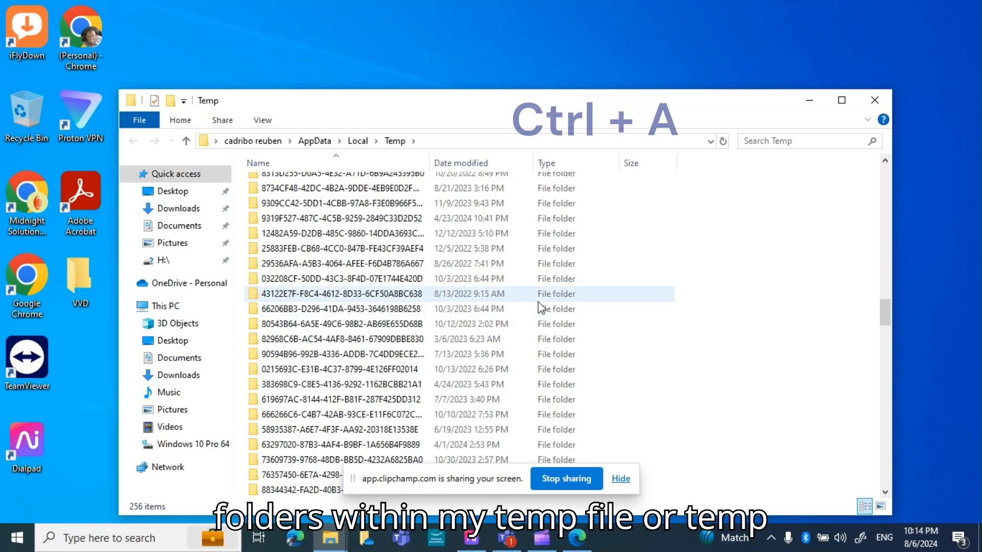
pyautogui.scroll(15, 530, 328)
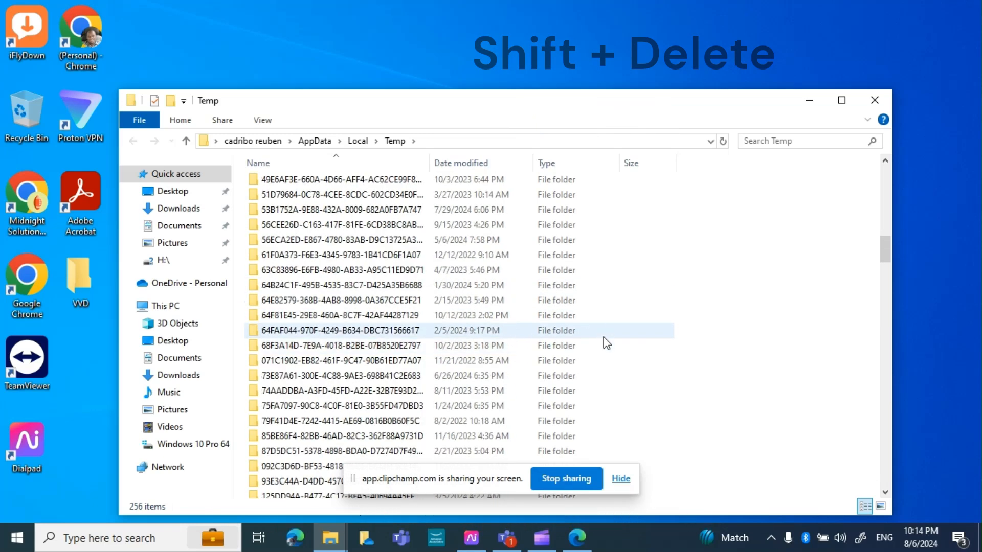
pyautogui.hotkey('ctrl', 'a')
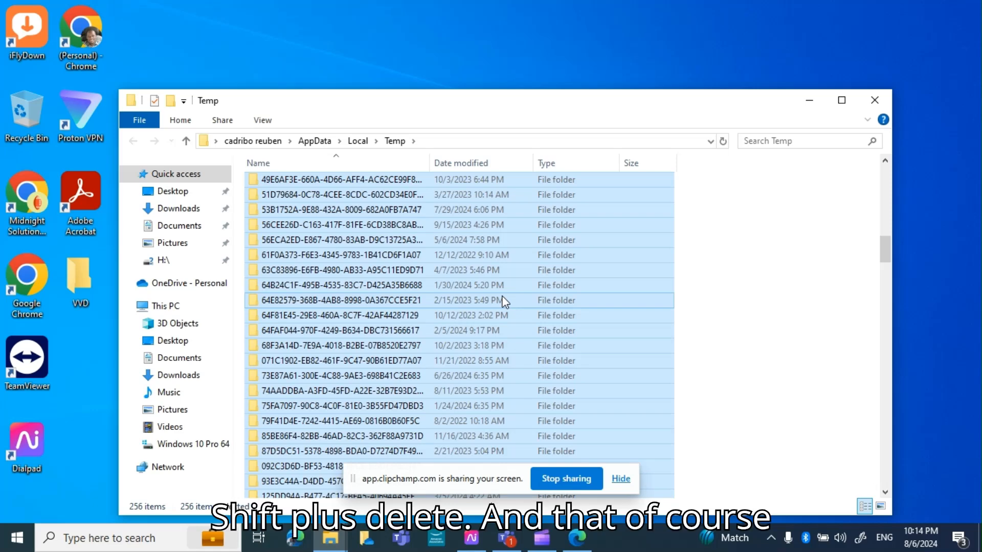
pyautogui.hotkey('shift', 'Delete')
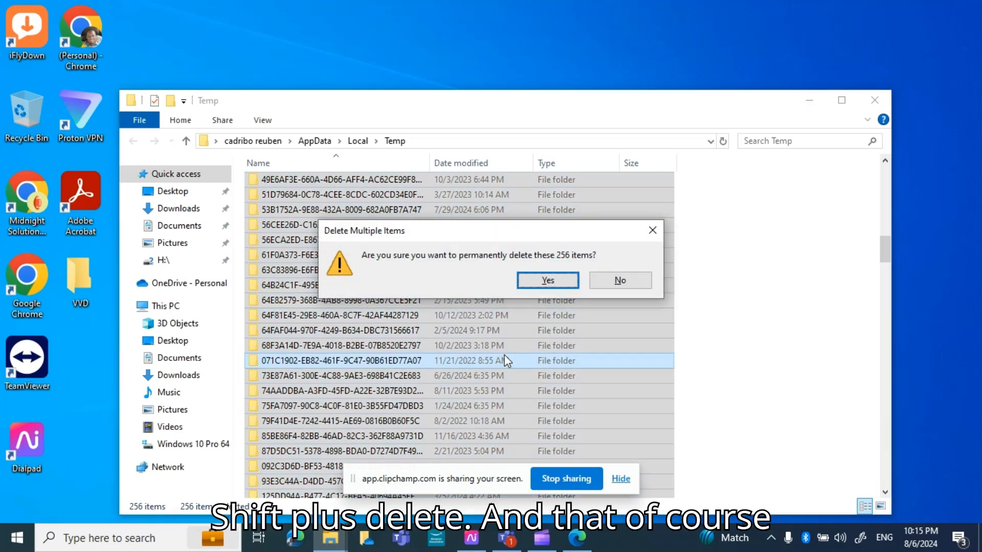
pyautogui.click(535, 283)
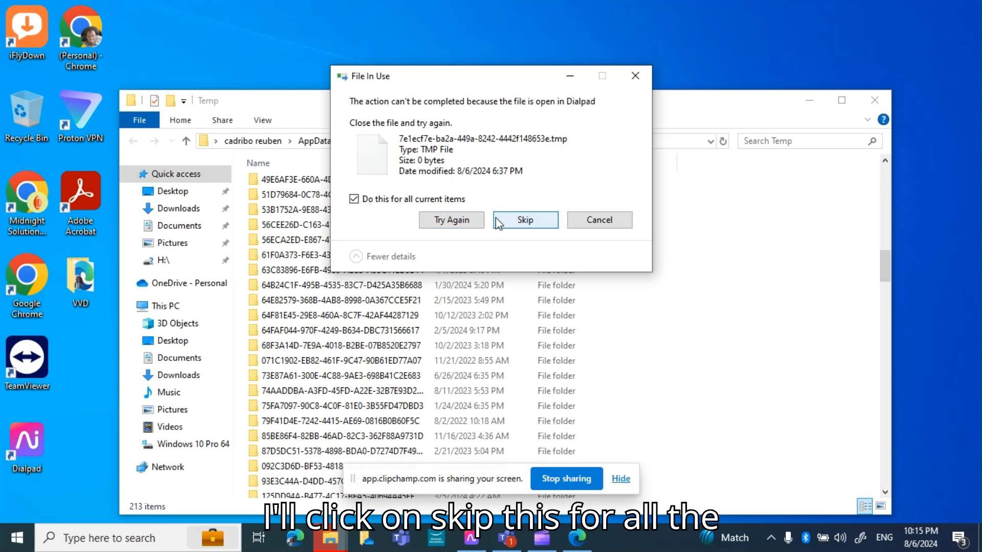
pyautogui.click(522, 222)
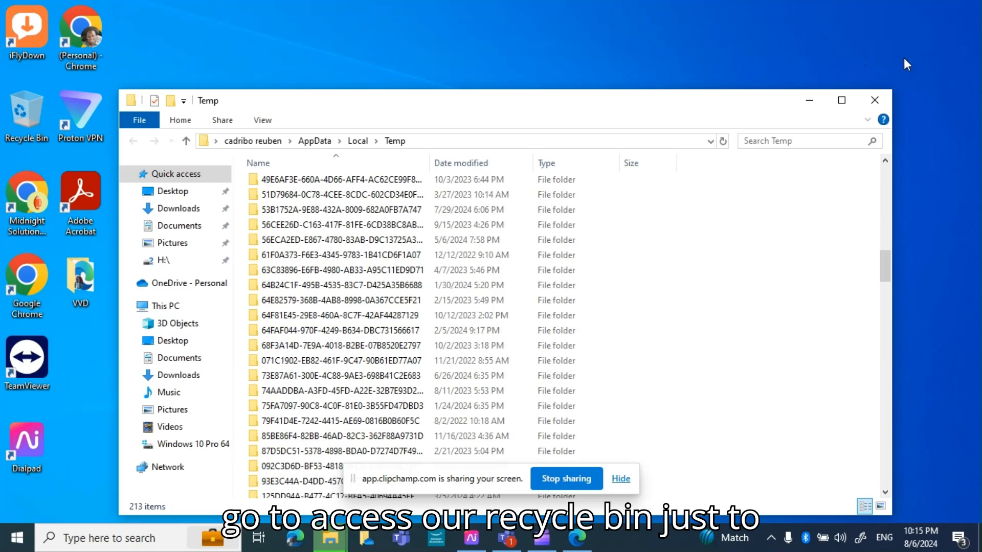
# - Minimize the Temp folder window and open the Recycle Bin from the desktop
pyautogui.click(802, 102)
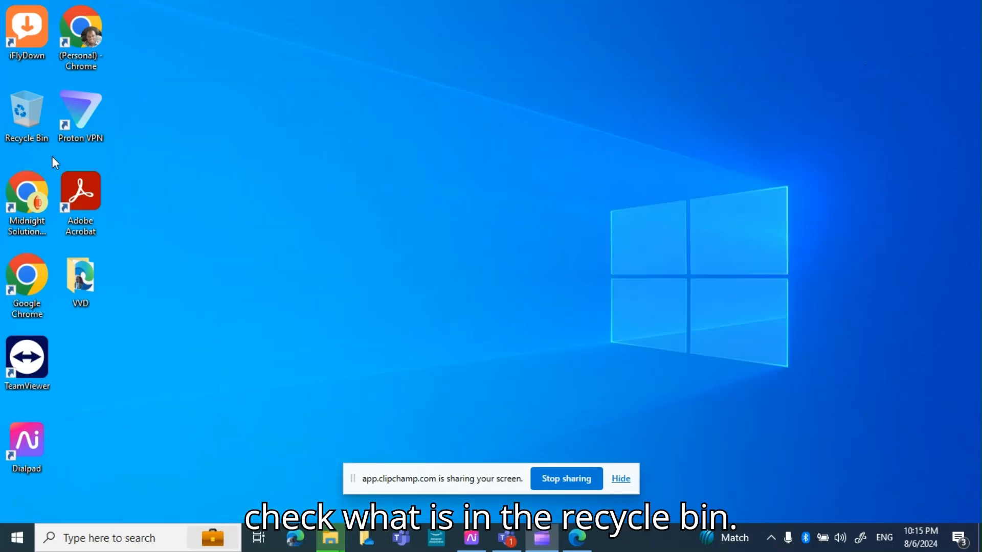
pyautogui.doubleClick(10, 113)
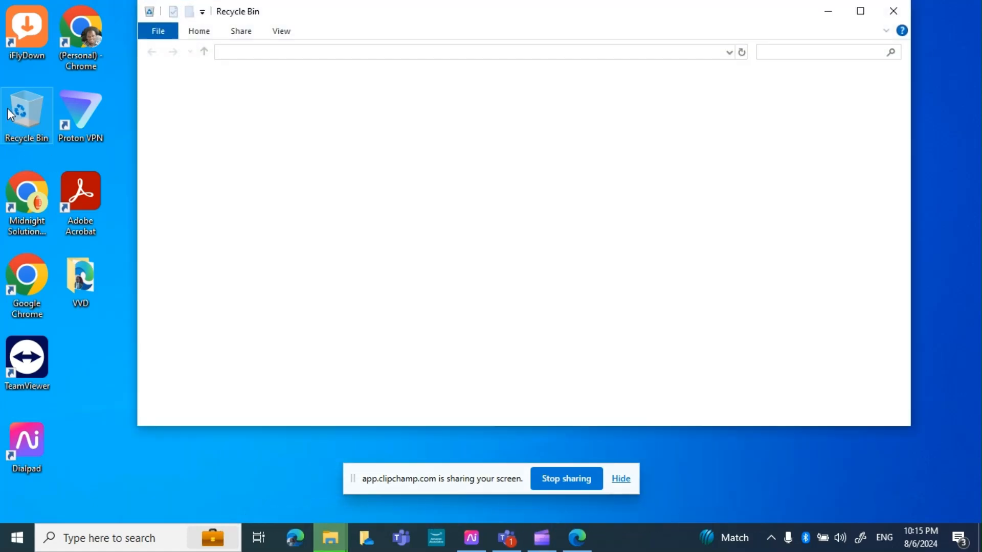